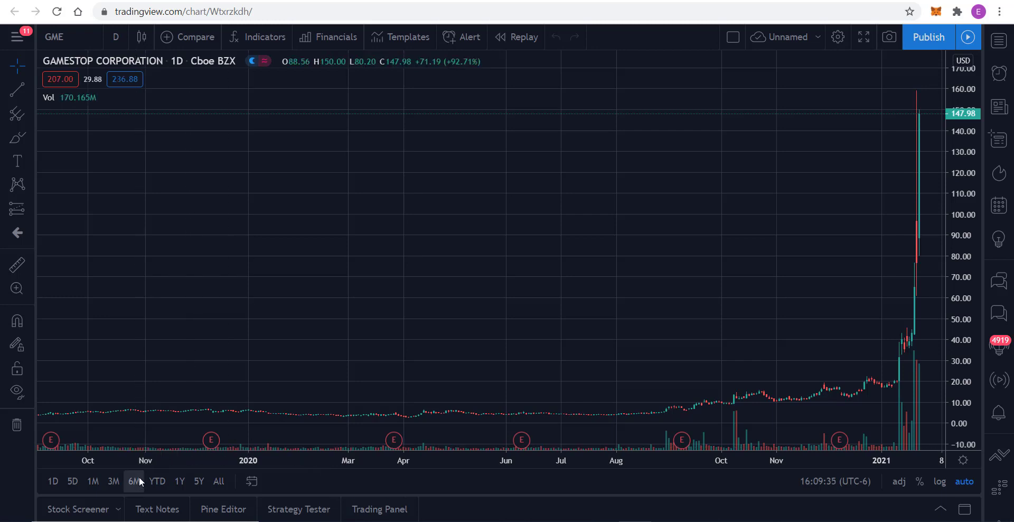
# Compress the GME daily time scale until the chart spans 2016–2021, back to late 2015.
pyautogui.moveTo(101, 467); pyautogui.dragTo(308, 462)
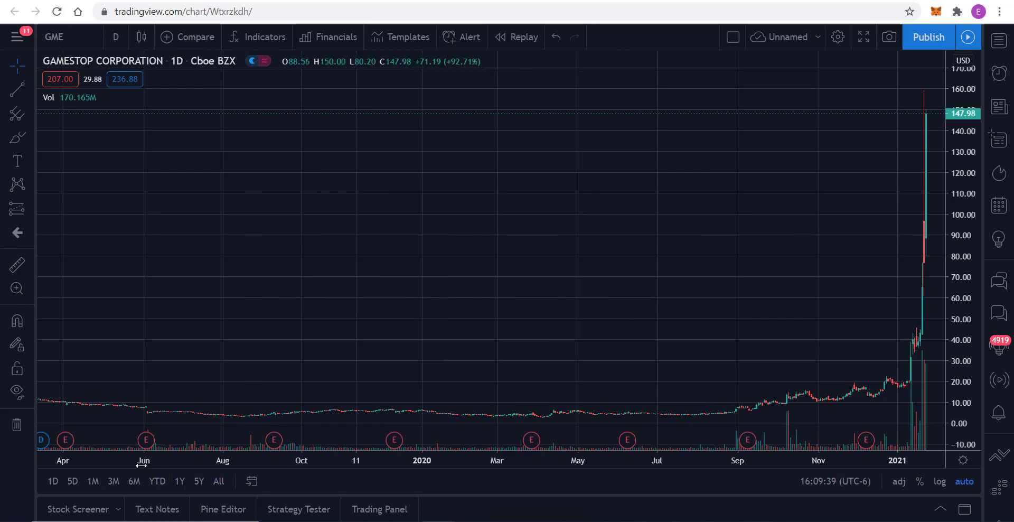
pyautogui.moveTo(141, 466); pyautogui.dragTo(356, 468)
pyautogui.moveTo(222, 464); pyautogui.dragTo(399, 470)
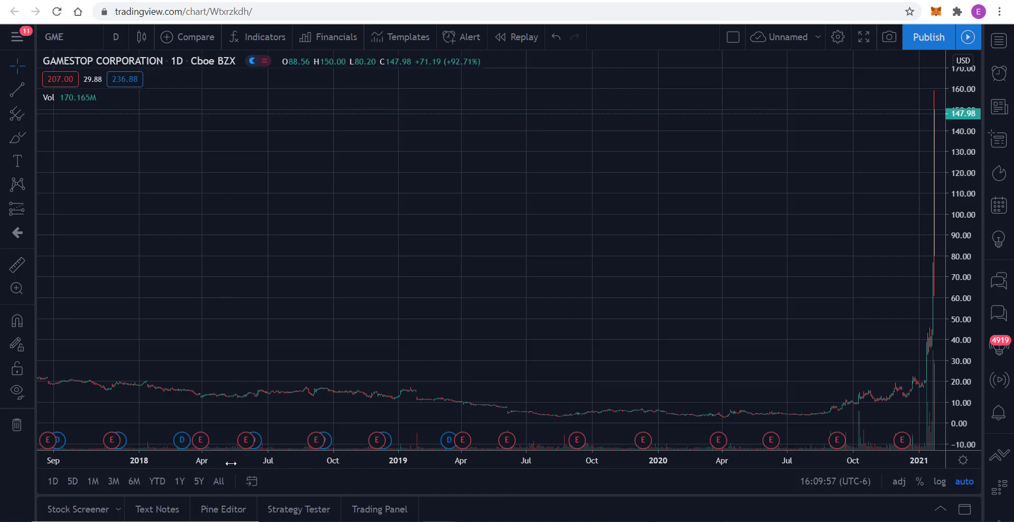
pyautogui.moveTo(232, 462); pyautogui.dragTo(485, 459)
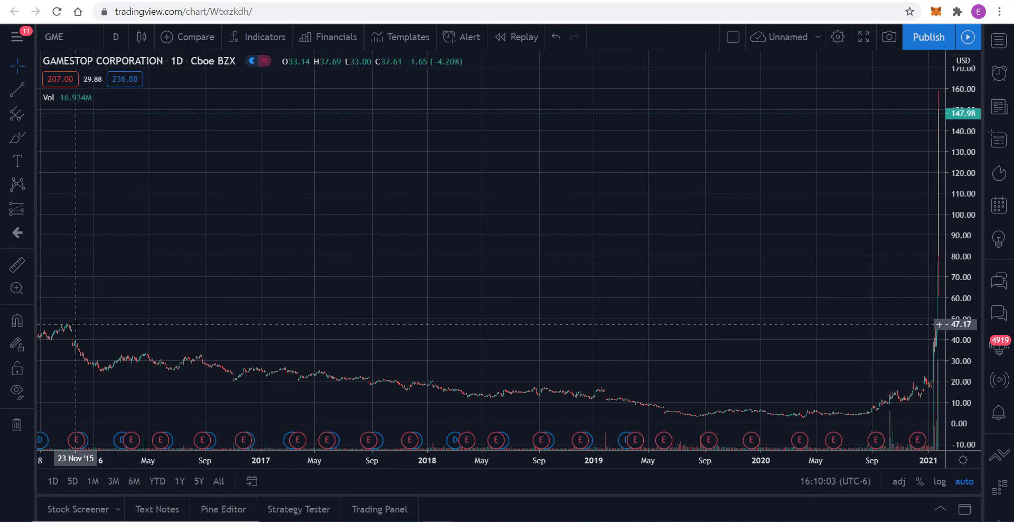
# Zoom the GME chart out to 2010, then back in to March 2019 through early 2021.
pyautogui.scroll(-3, 517, 451)
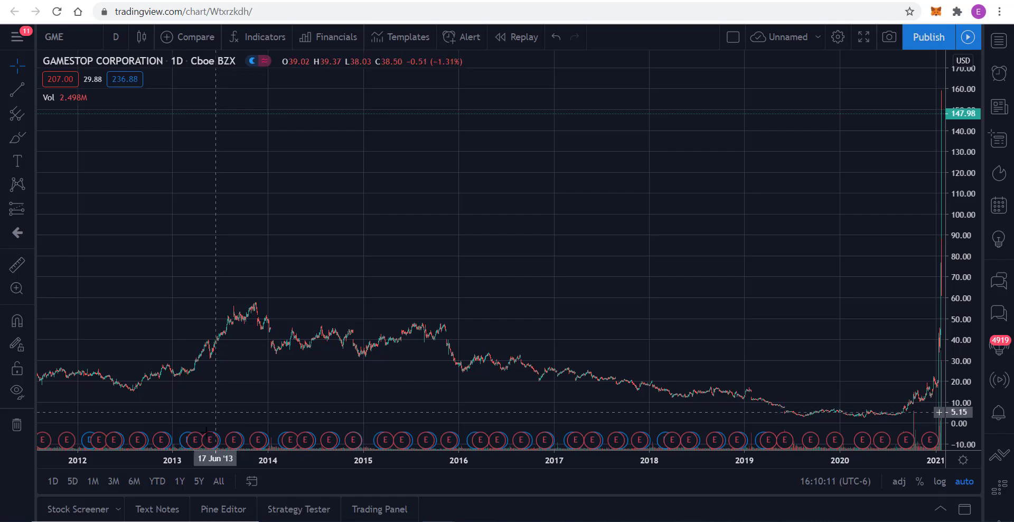
pyautogui.scroll(-1, 93, 463)
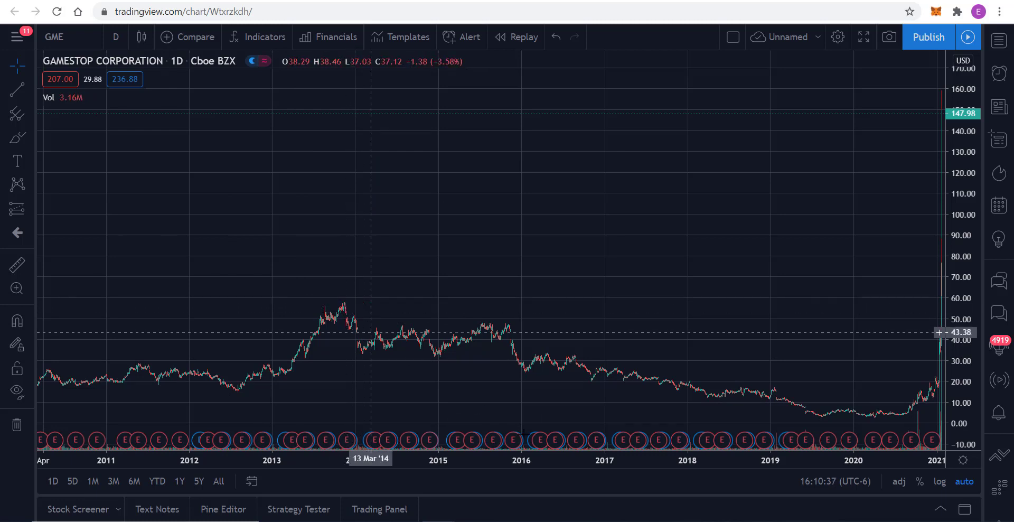
pyautogui.moveTo(803, 464); pyautogui.dragTo(156, 459)
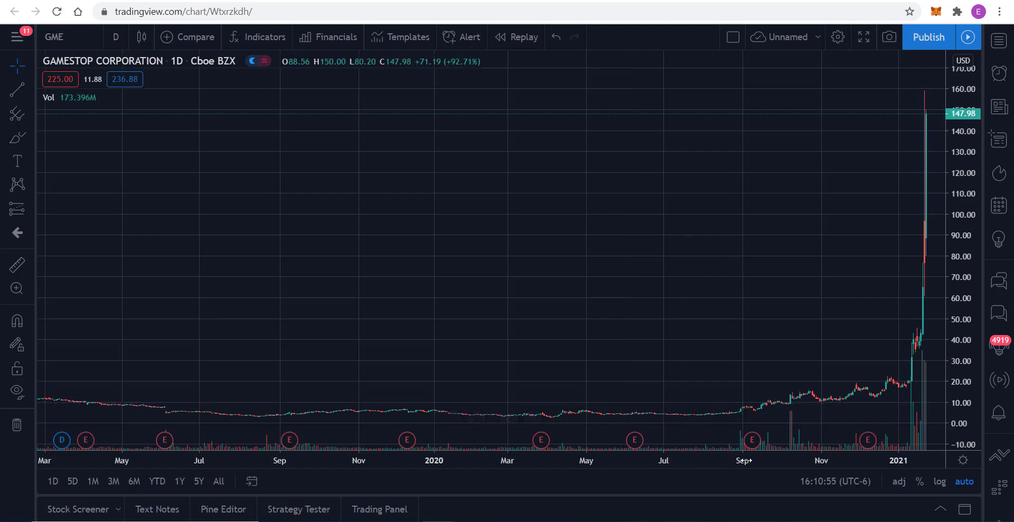
# Fit mid-November 2020 to early February 2021 on the chart, enlarging the January spike candles.
pyautogui.scroll(5, 415, 436)
pyautogui.scroll(5, 416, 436)
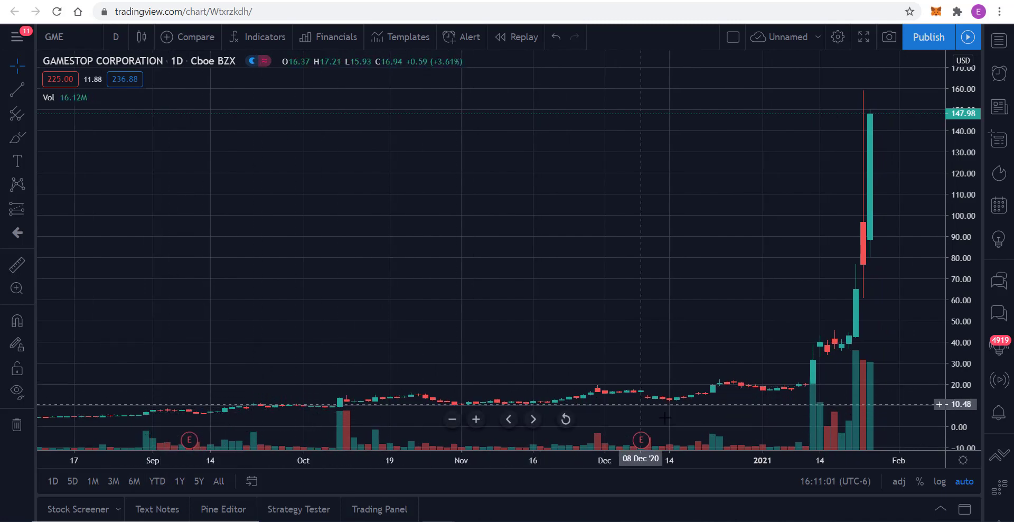
pyautogui.moveTo(752, 459); pyautogui.dragTo(631, 461)
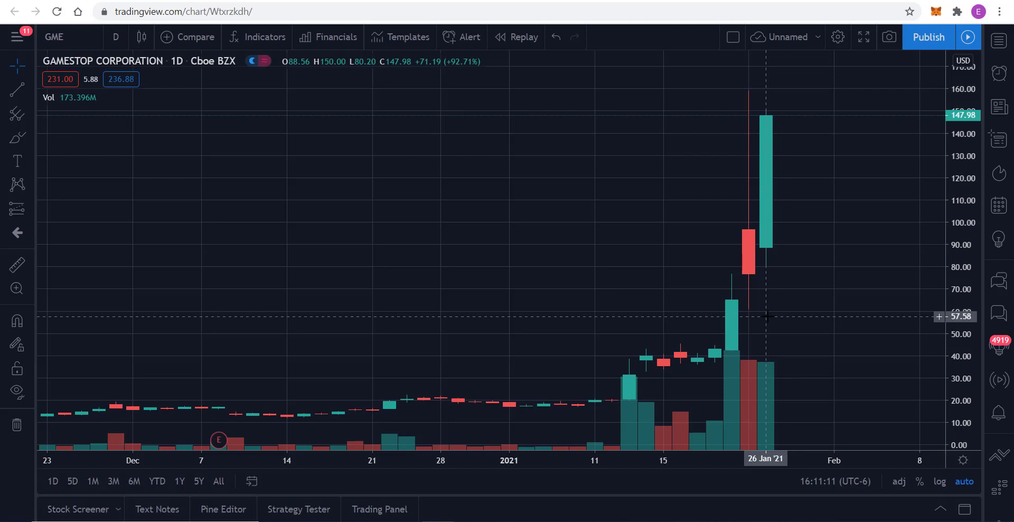
pyautogui.moveTo(712, 461); pyautogui.dragTo(673, 455)
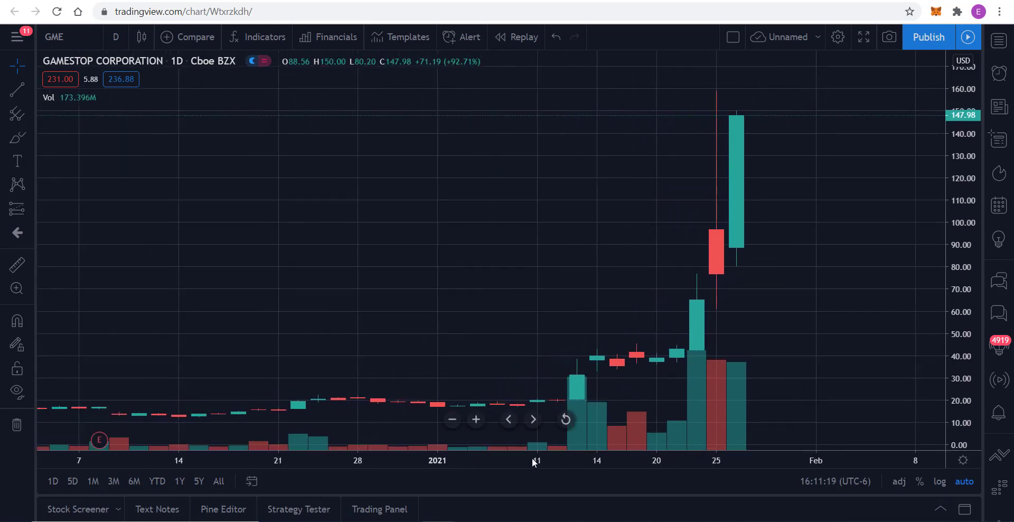
pyautogui.moveTo(532, 457); pyautogui.dragTo(639, 461)
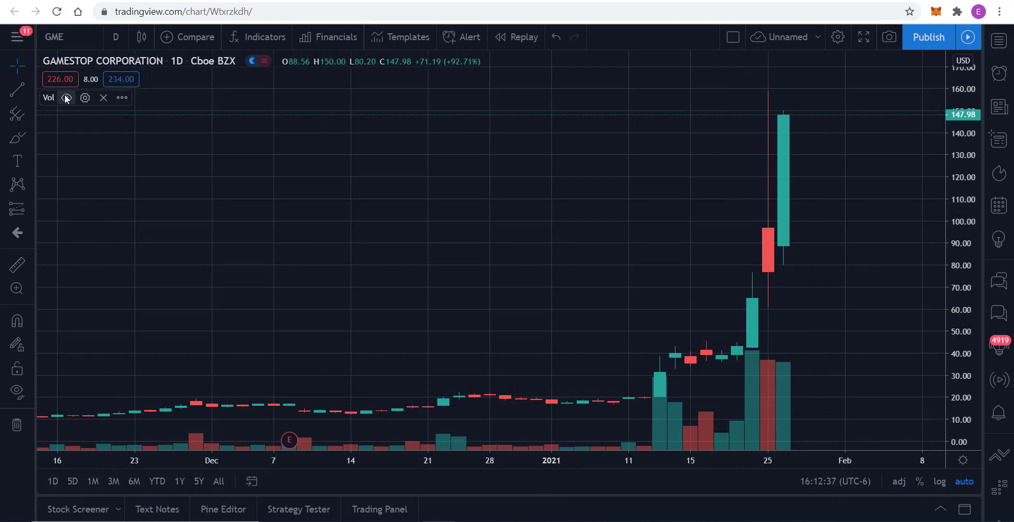
# Hide the volume bars and widen the chart to mid-June 2020 through early February 2021.
pyautogui.click(66, 97)
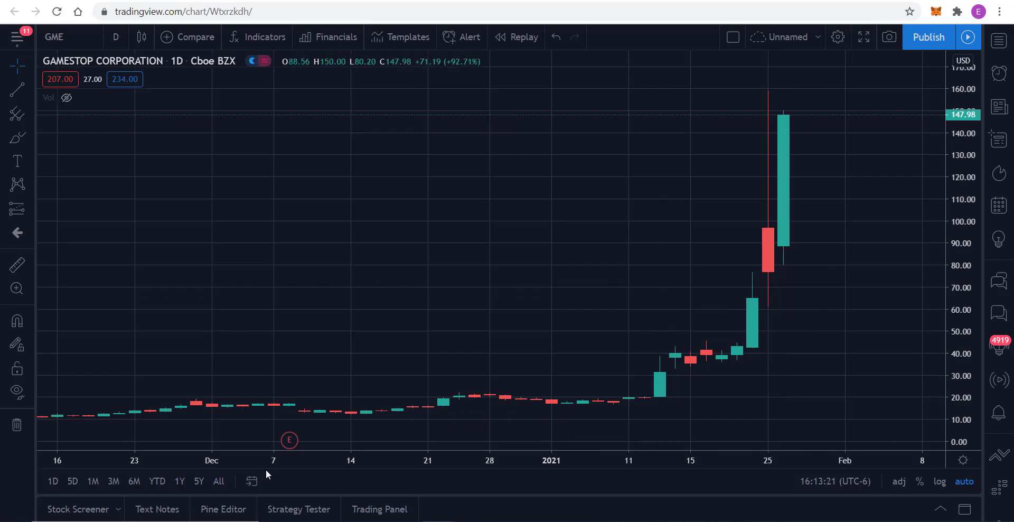
pyautogui.moveTo(268, 463); pyautogui.dragTo(702, 454)
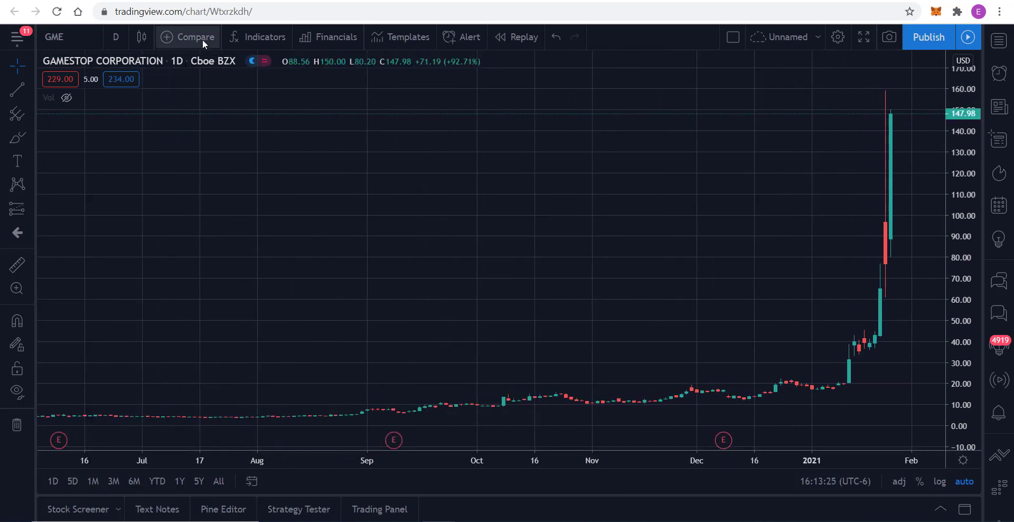
# Search 'moving average' and add three Moving Average (MA 9 close) indicators to the chart.
pyautogui.click(273, 32)
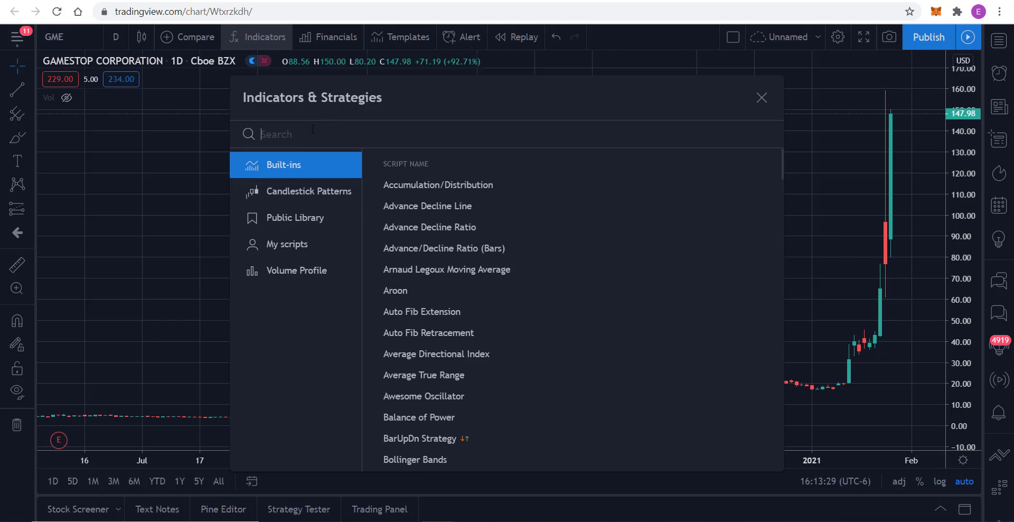
pyautogui.write('moving averag')
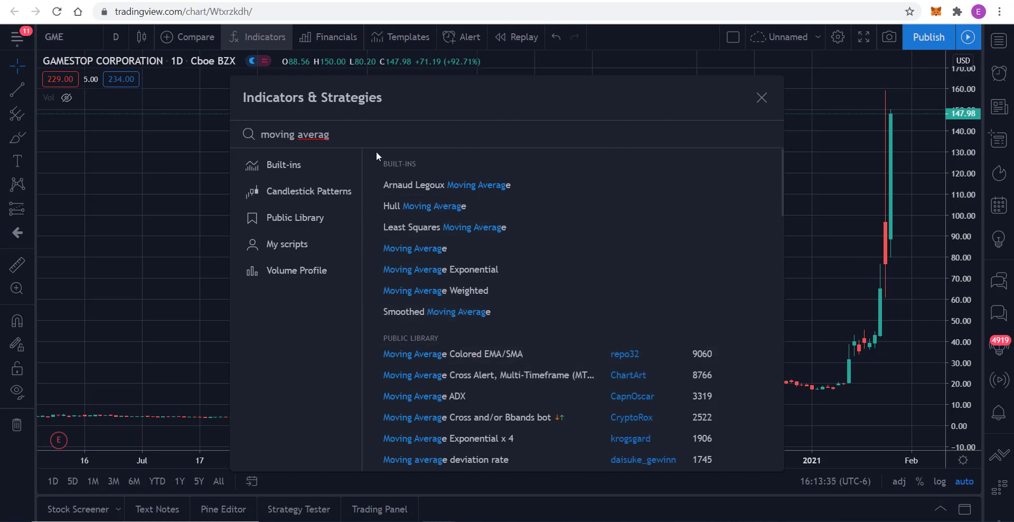
pyautogui.write('e')
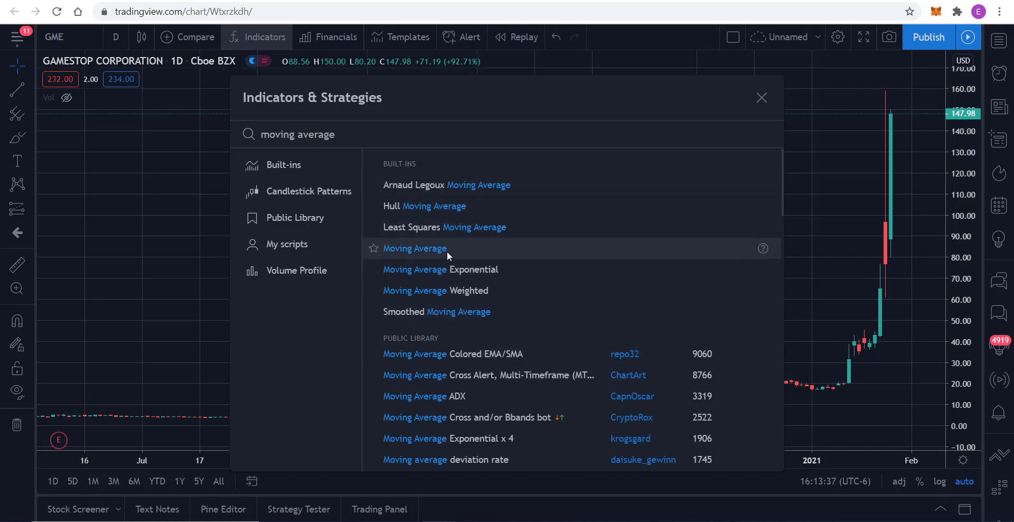
pyautogui.click(420, 252)
pyautogui.doubleClick(420, 252)
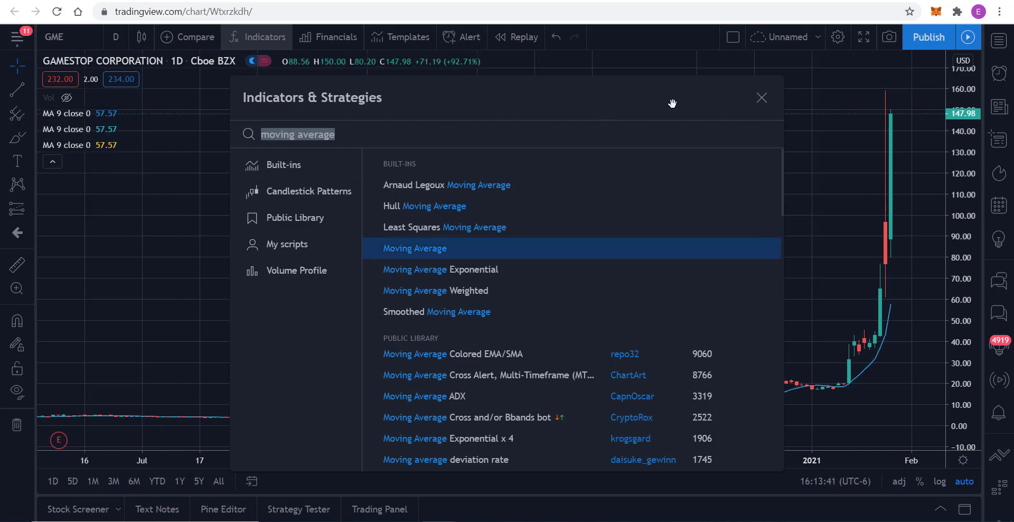
pyautogui.click(760, 98)
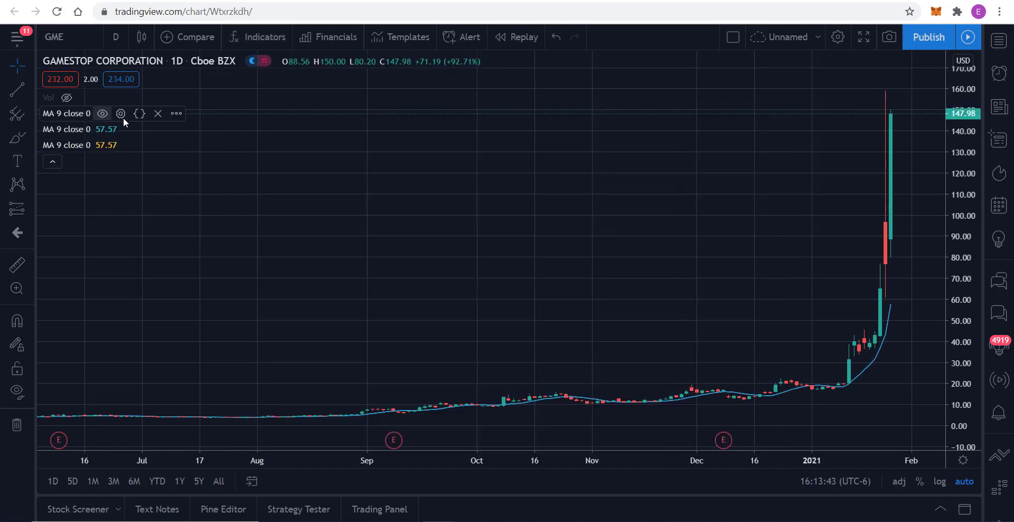
# Set the first moving average's Length to 10.
pyautogui.click(120, 113)
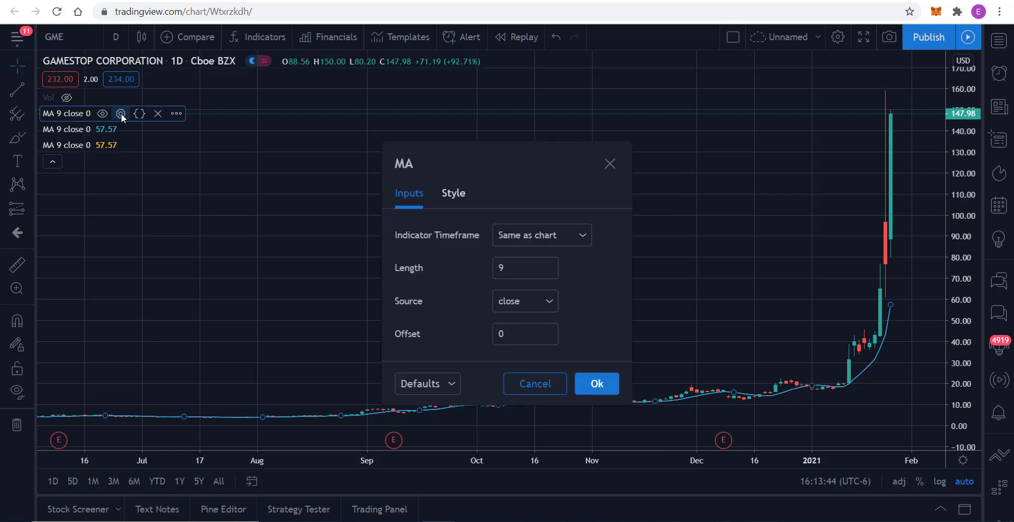
pyautogui.click(510, 267)
pyautogui.write('10')
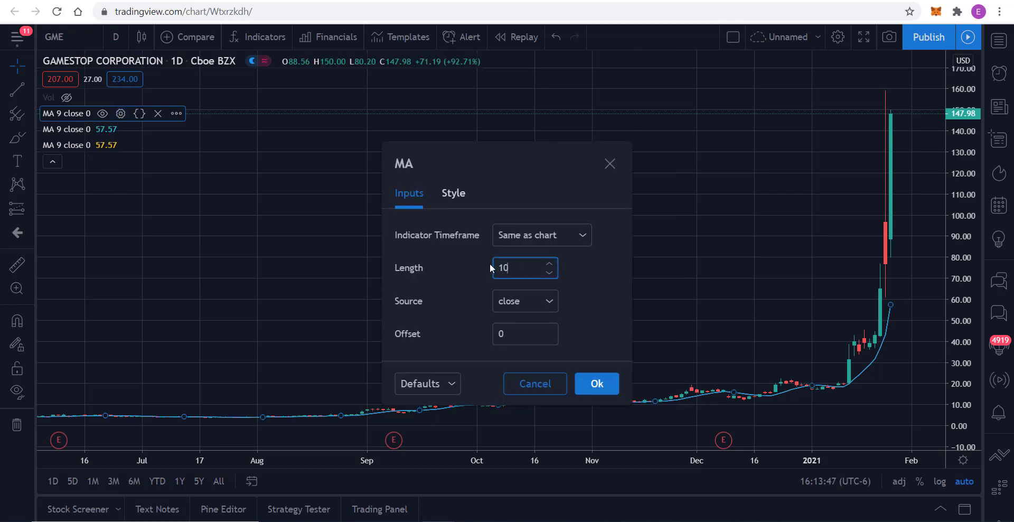
pyautogui.click(594, 387)
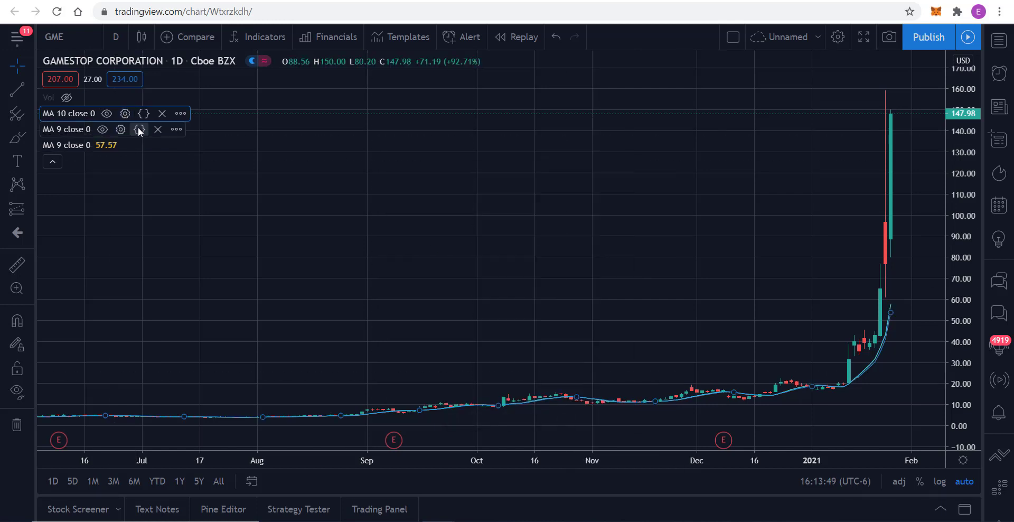
# Change the second 9-period moving average's Length to 20.
pyautogui.click(121, 129)
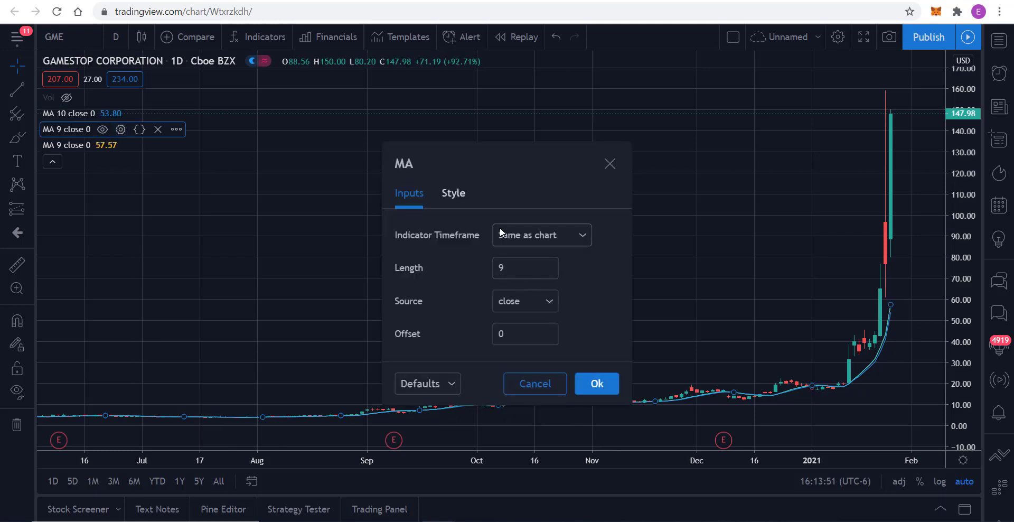
pyautogui.doubleClick(516, 268)
pyautogui.write('20')
pyautogui.click(601, 390)
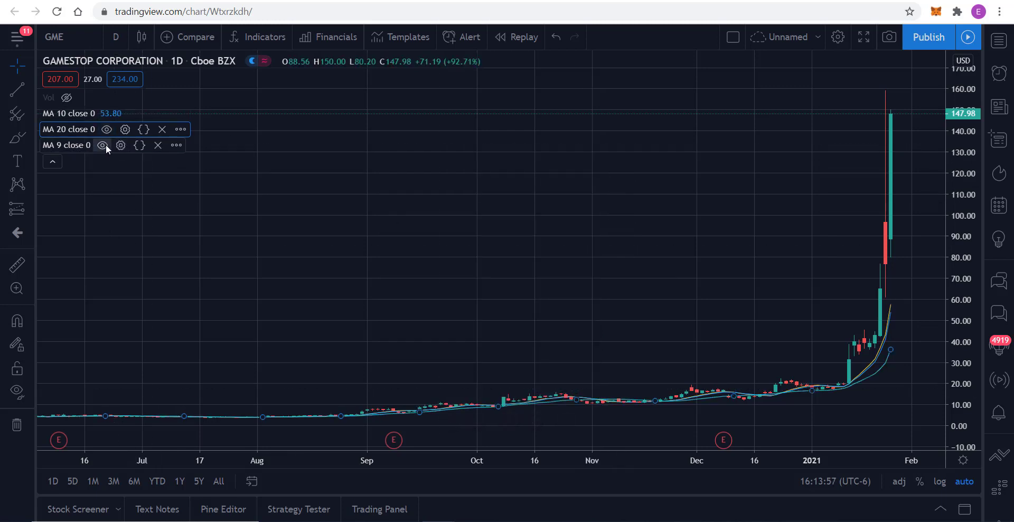
# Change the remaining 9-period moving average's Length to 60.
pyautogui.click(120, 145)
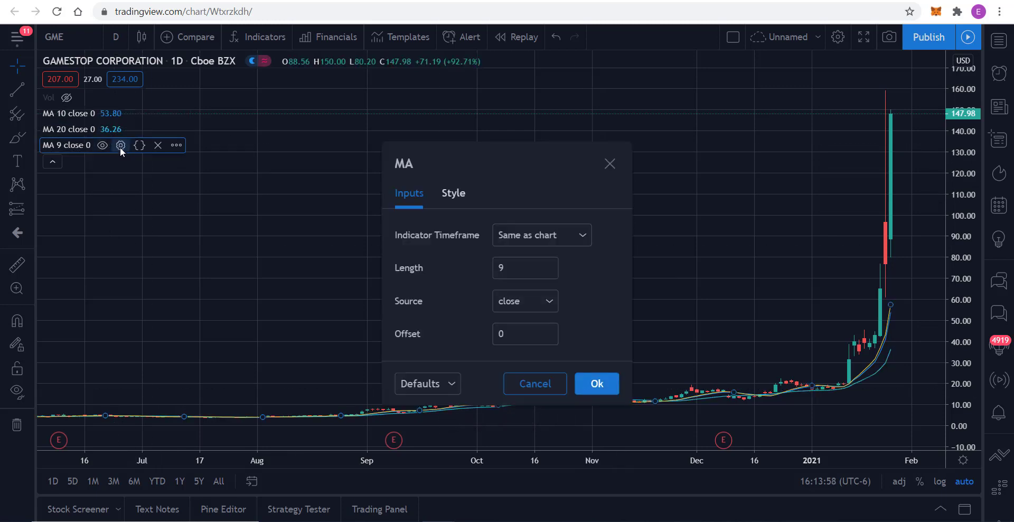
pyautogui.doubleClick(523, 264)
pyautogui.write('60')
pyautogui.click(595, 389)
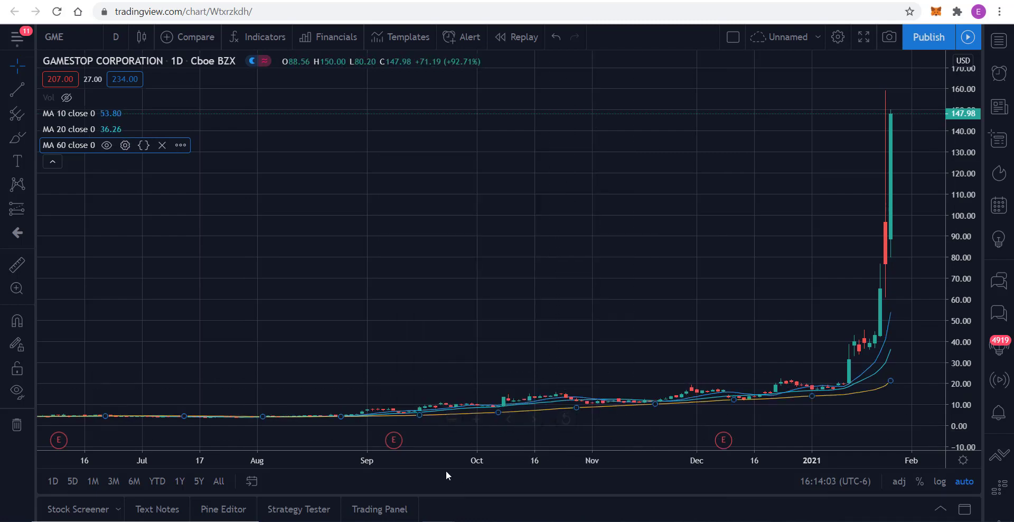
# Zoom the chart in to roughly late August 2020 through February 2021.
pyautogui.scroll(3, 340, 460)
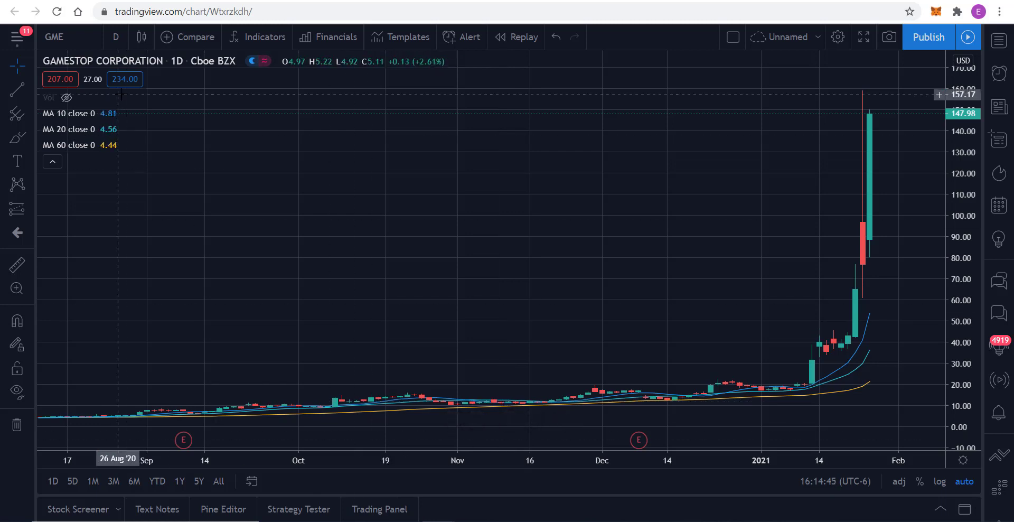
# Remove the MA 10, MA 20 and MA 60 moving averages from the chart.
pyautogui.moveTo(125, 119)
pyautogui.click(161, 113)
pyautogui.click(163, 114)
pyautogui.click(164, 114)
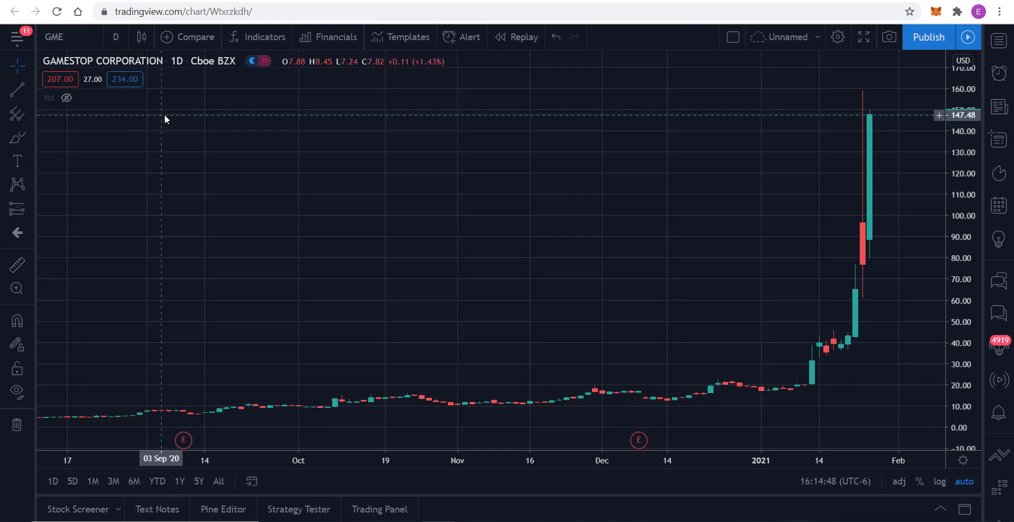
# Search 'macd' and add the MACD 12 26 close 9 indicator below the price chart.
pyautogui.click(271, 34)
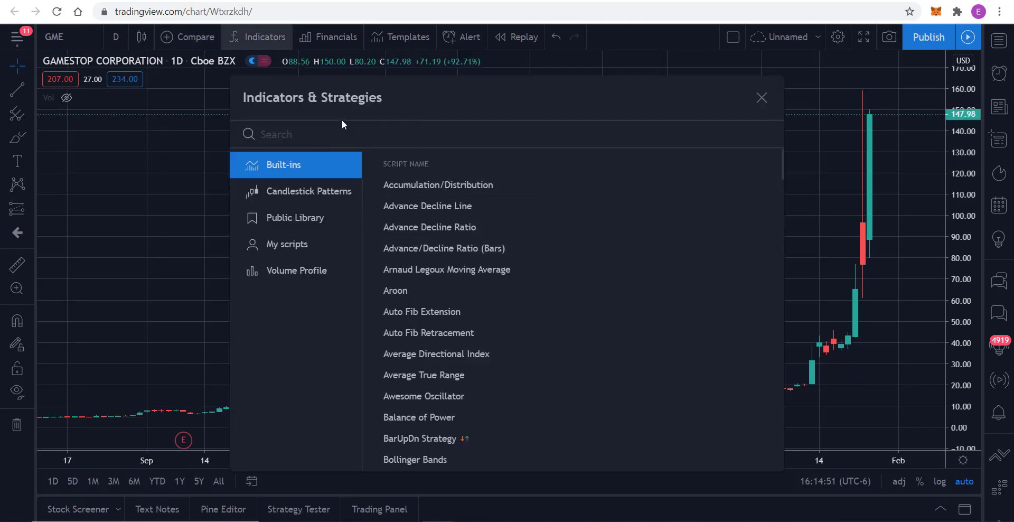
pyautogui.write('macd')
pyautogui.click(408, 184)
pyautogui.click(761, 99)
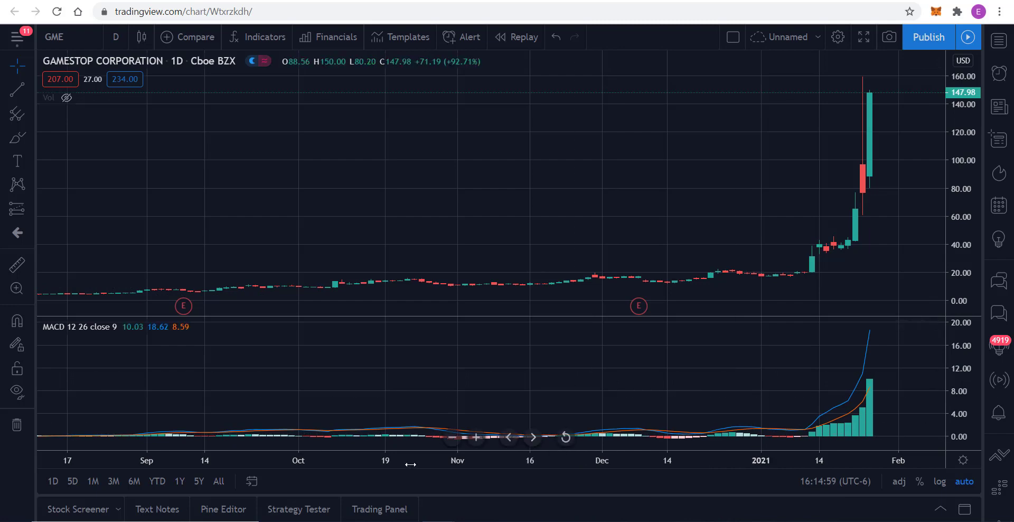
# Stretch the chart to mid-October 2020 through early February 2021 and delete the MACD pane.
pyautogui.moveTo(533, 462); pyautogui.dragTo(192, 459)
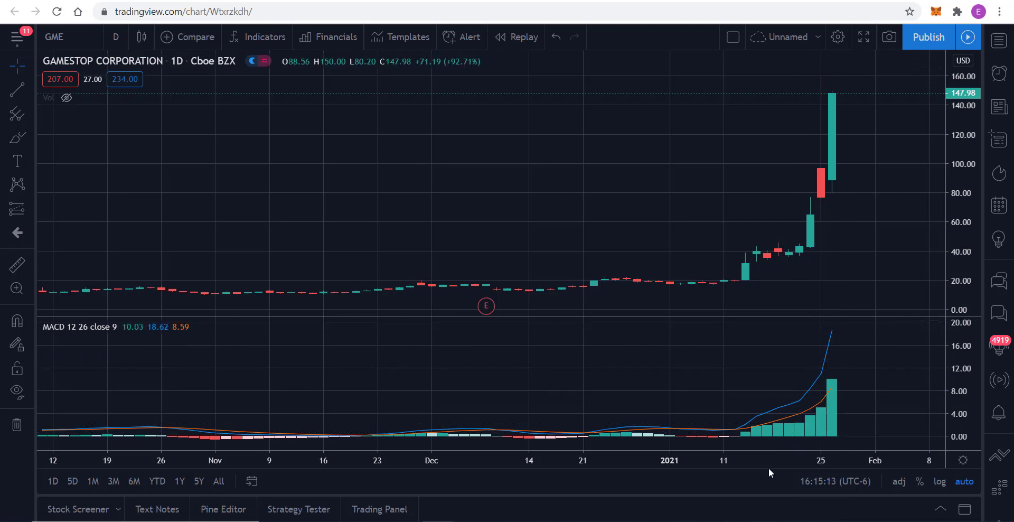
pyautogui.click(918, 327)
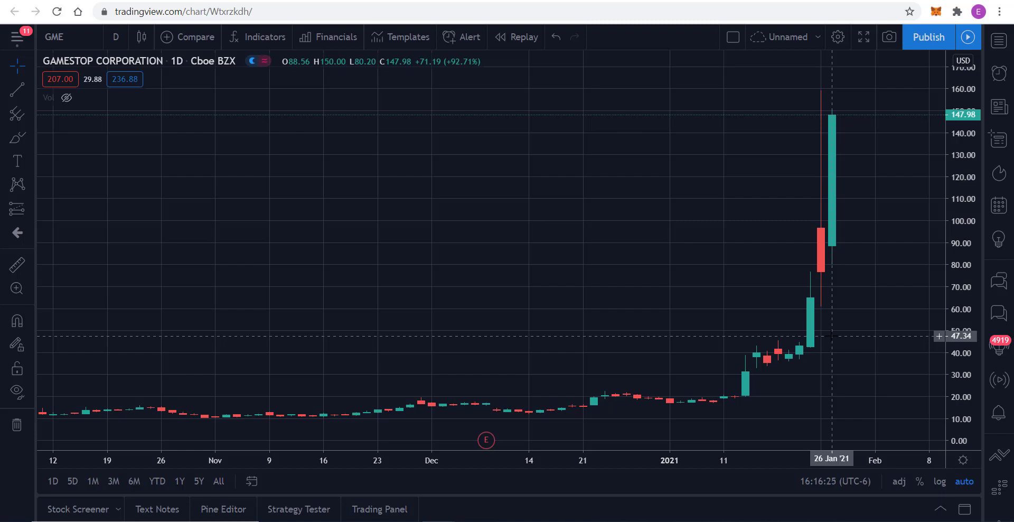
# Draw a Fib Retracement from the 13 Jan 2021 low at 20.20 up to 158.46 on 3 Feb.
pyautogui.scroll(5, 475, 238)
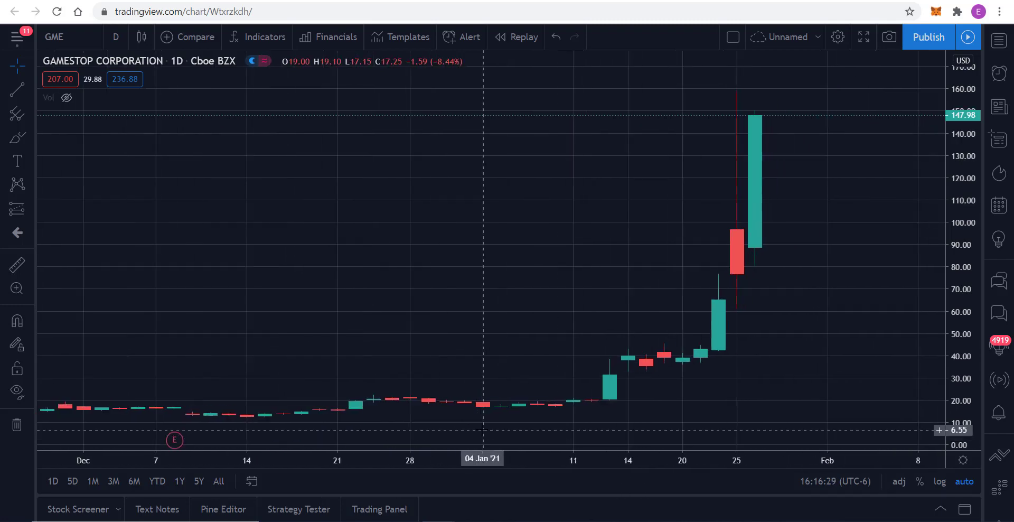
pyautogui.click(29, 113)
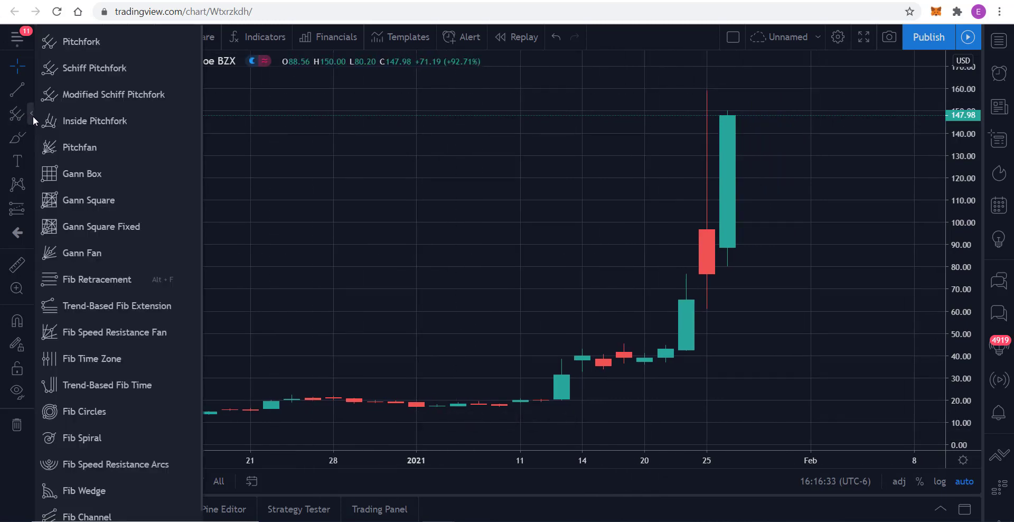
pyautogui.click(126, 275)
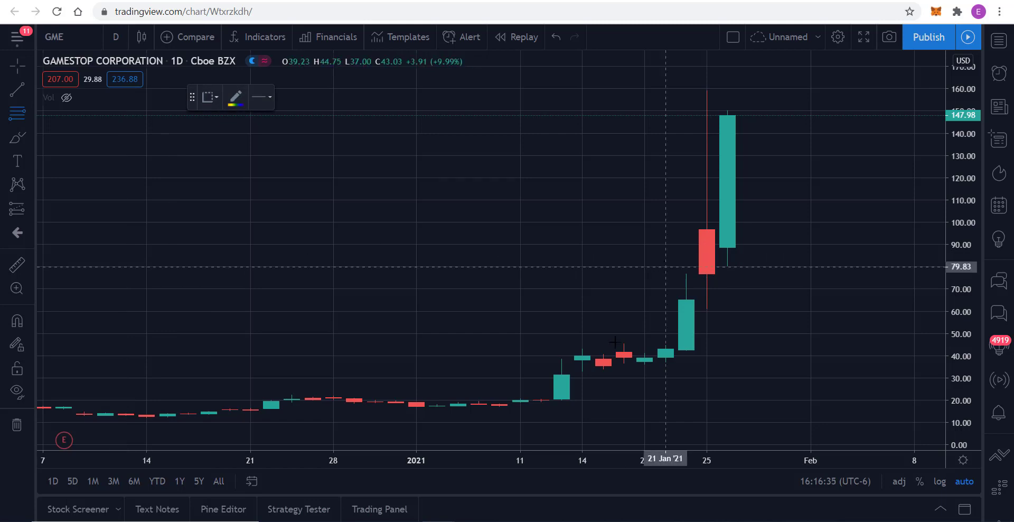
pyautogui.click(561, 398)
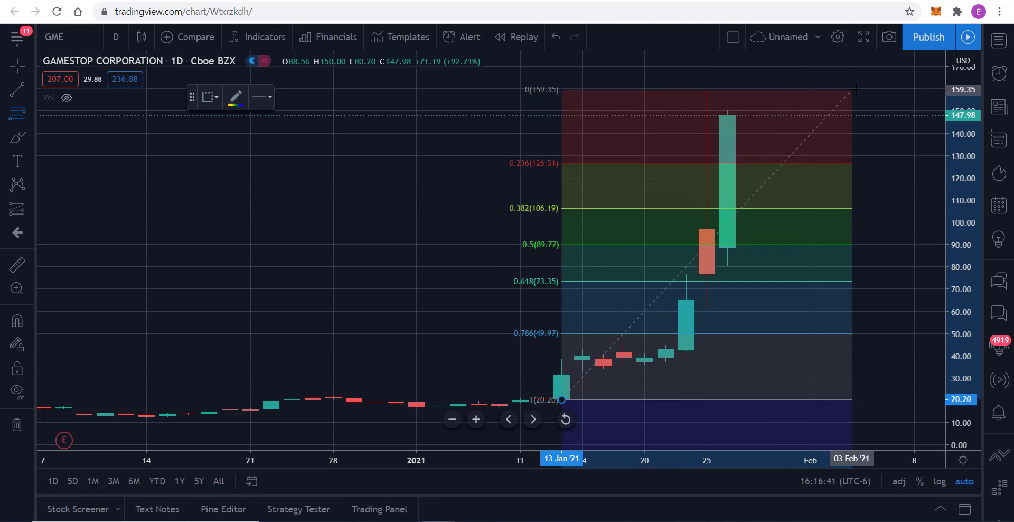
pyautogui.click(852, 91)
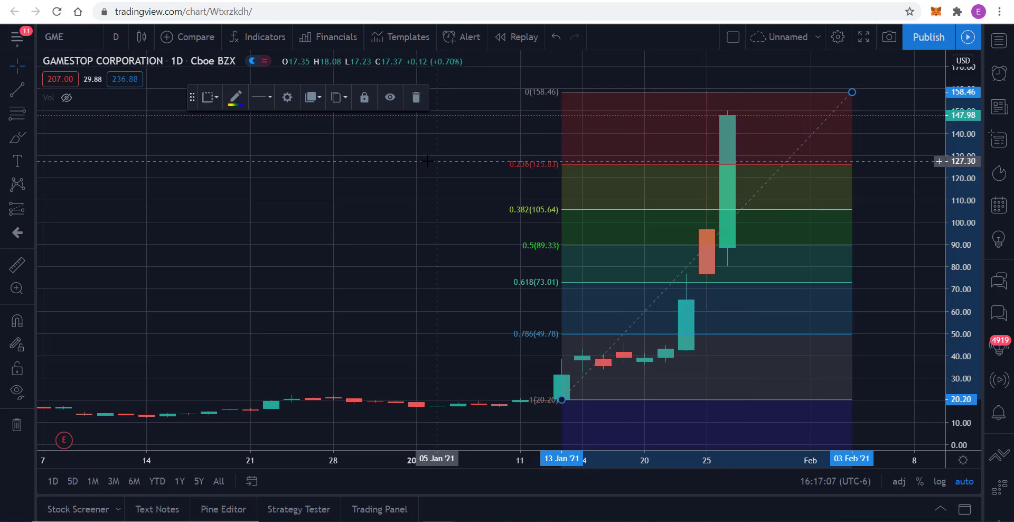
# Remove the Fibonacci retracement drawing from the GME chart and unhide the Vol volume bars.
pyautogui.click(416, 98)
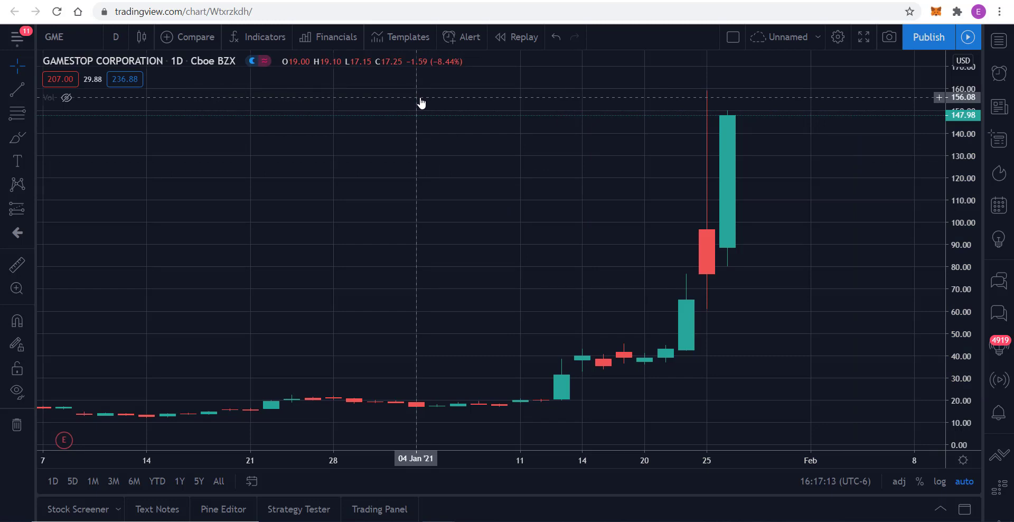
pyautogui.click(67, 100)
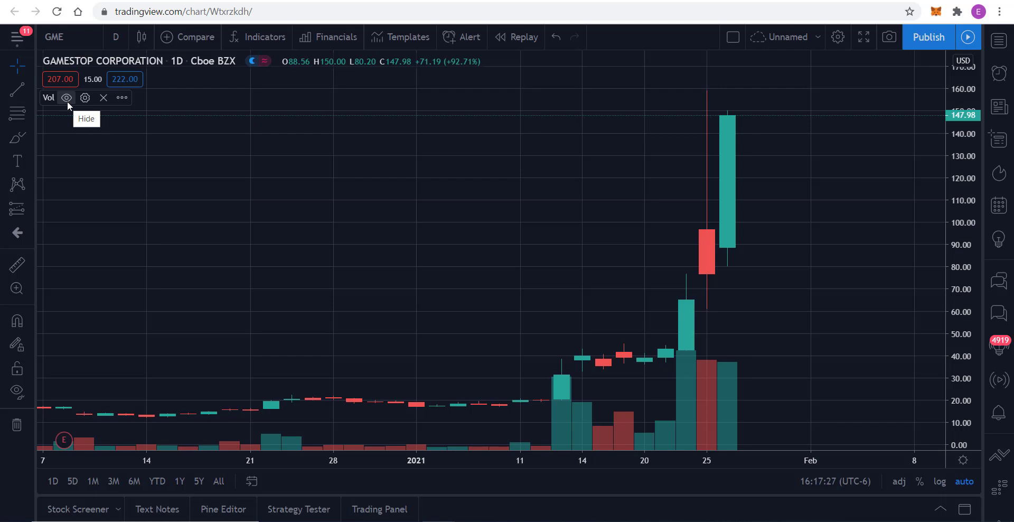
pyautogui.click(686, 378)
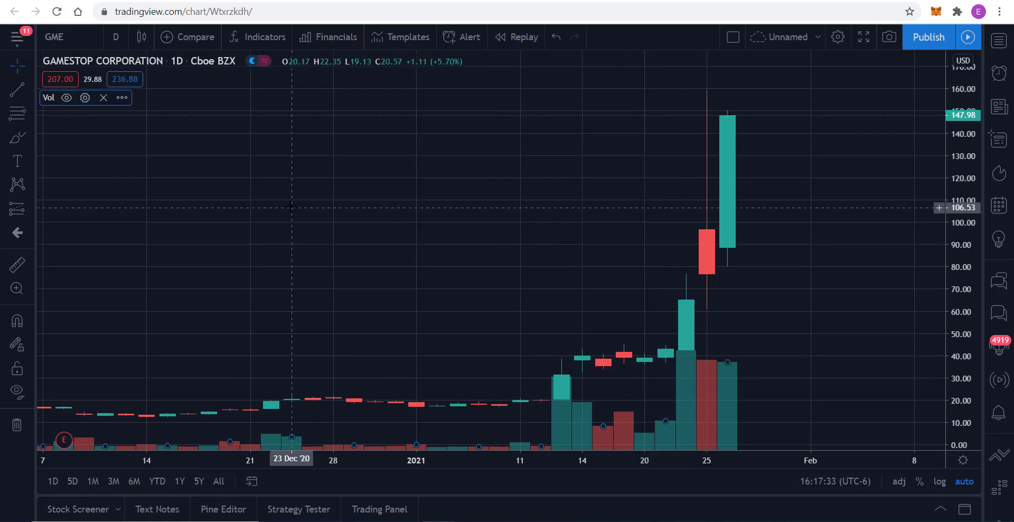
pyautogui.click(291, 208)
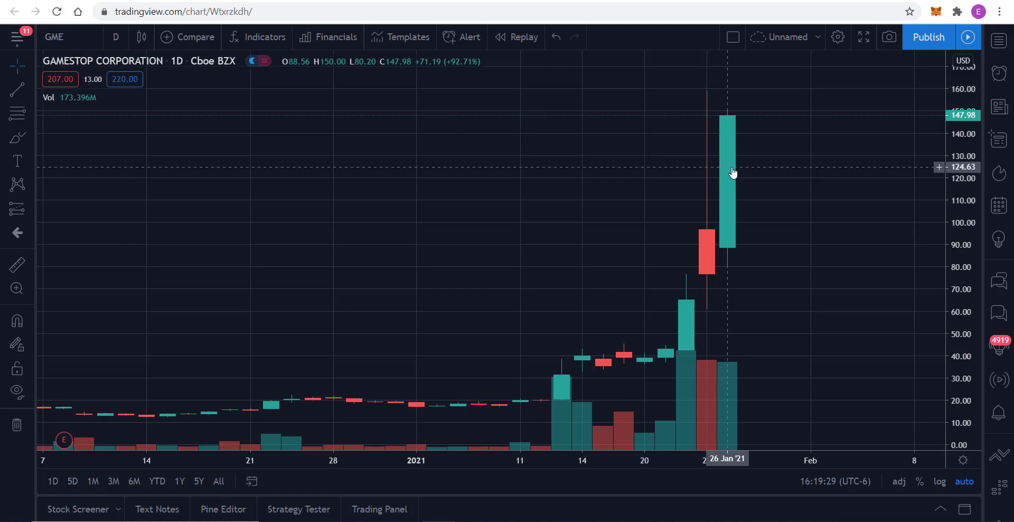
pyautogui.click(732, 387)
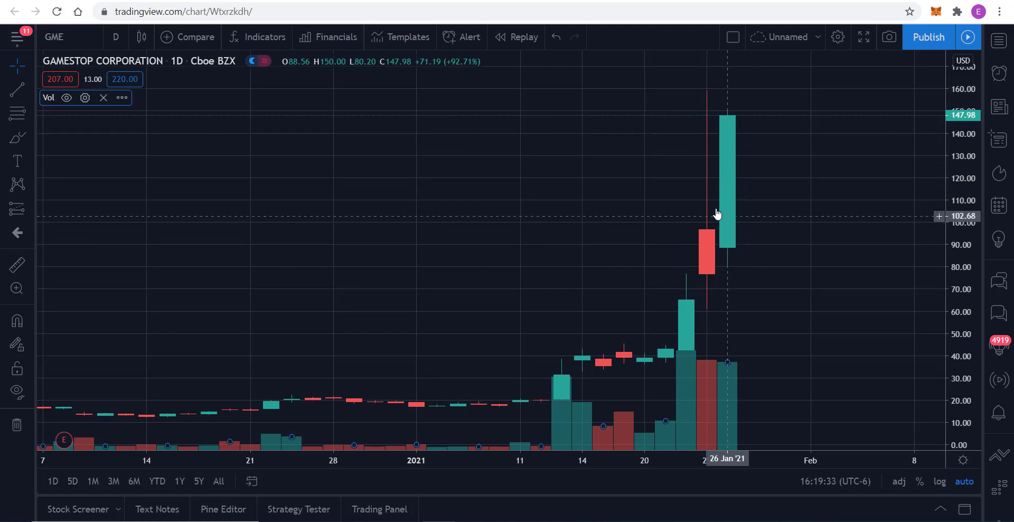